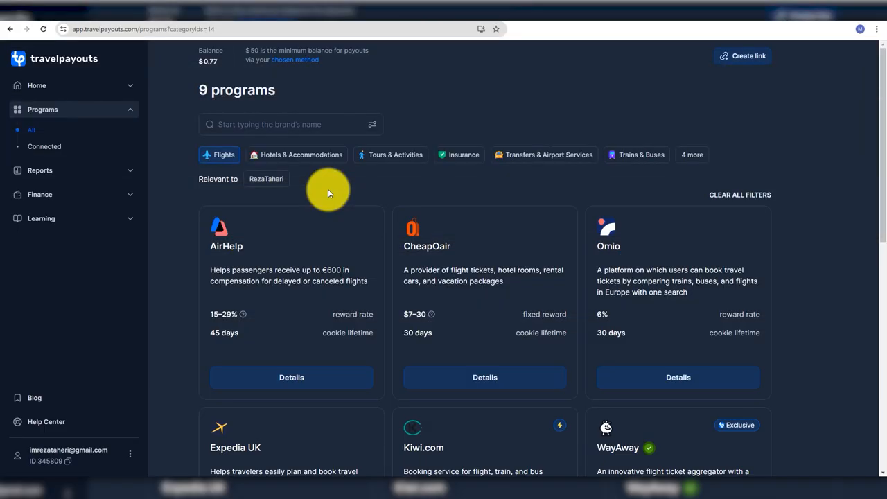
scroll(327, 188, "down", 4)
scroll(328, 188, "down", 4)
scroll(327, 189, "down", 3)
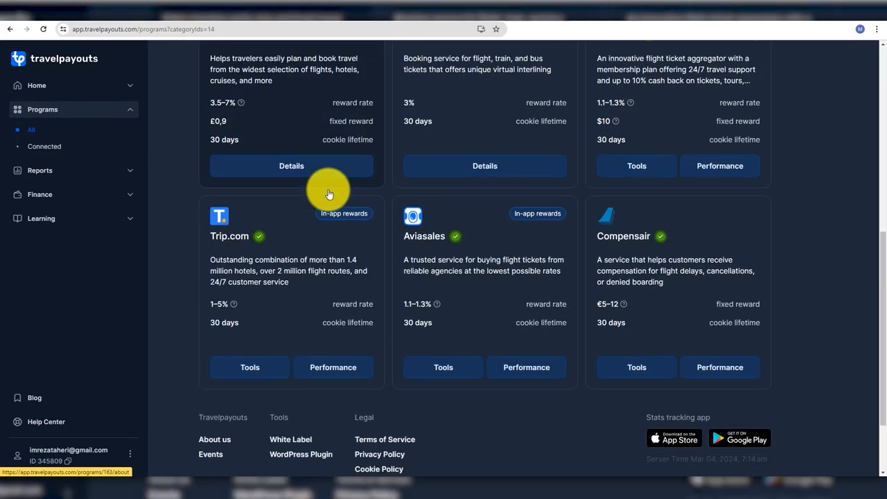
scroll(328, 189, "down", 3)
scroll(329, 193, "up", 4)
scroll(330, 192, "up", 4)
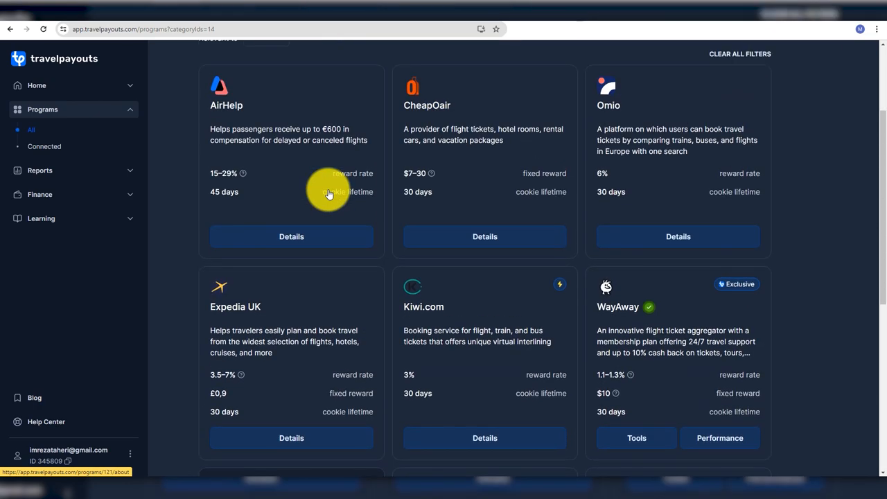
scroll(329, 193, "up", 3)
Add the Hotels & Accommodations and Tours & Activities chips, broadening the list to 32 programs
left_click(302, 154)
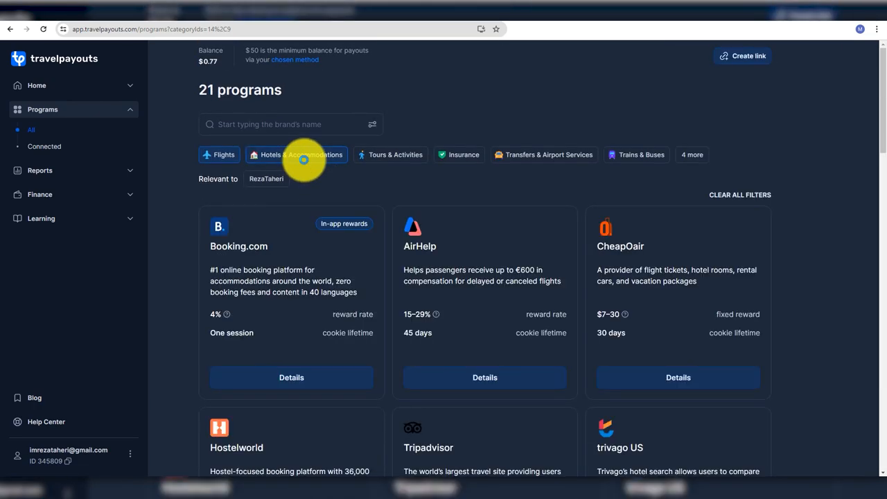
scroll(350, 177, "down", 3)
scroll(350, 177, "down", 1)
scroll(350, 177, "down", 1)
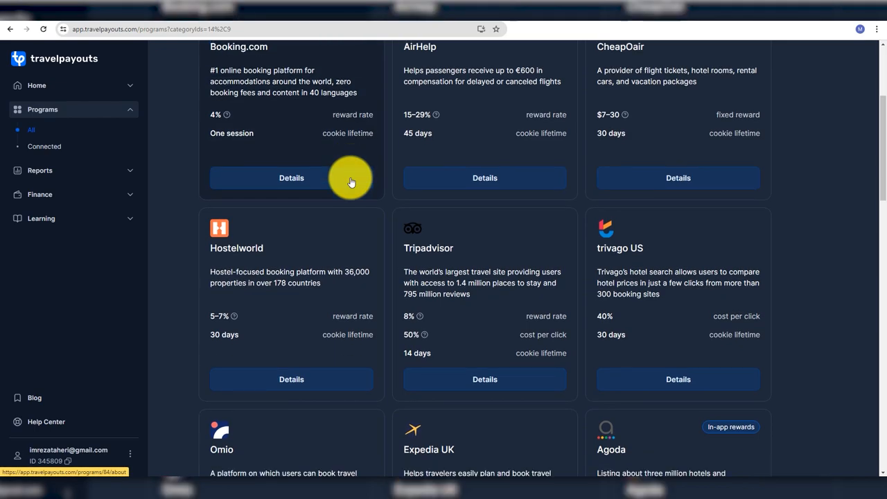
scroll(350, 176, "down", 2)
scroll(352, 182, "down", 3)
scroll(352, 183, "down", 1)
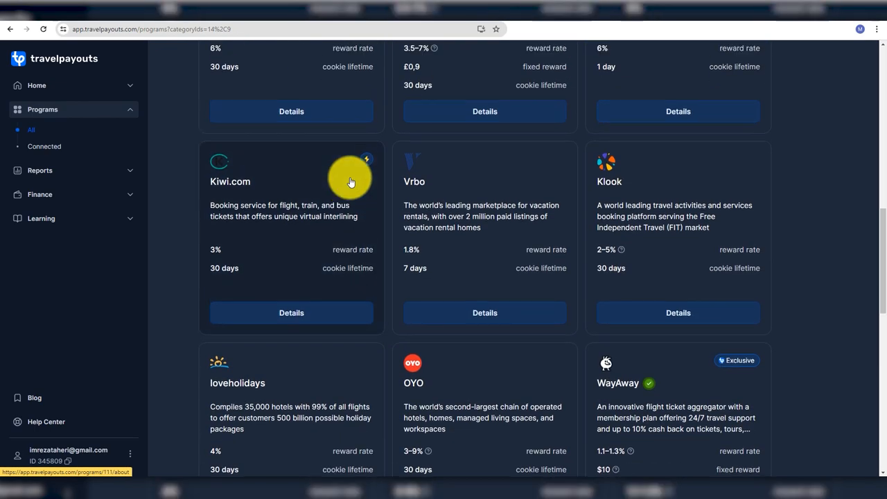
scroll(352, 182, "up", 1)
scroll(351, 182, "up", 1)
scroll(351, 182, "up", 3)
scroll(351, 182, "up", 2)
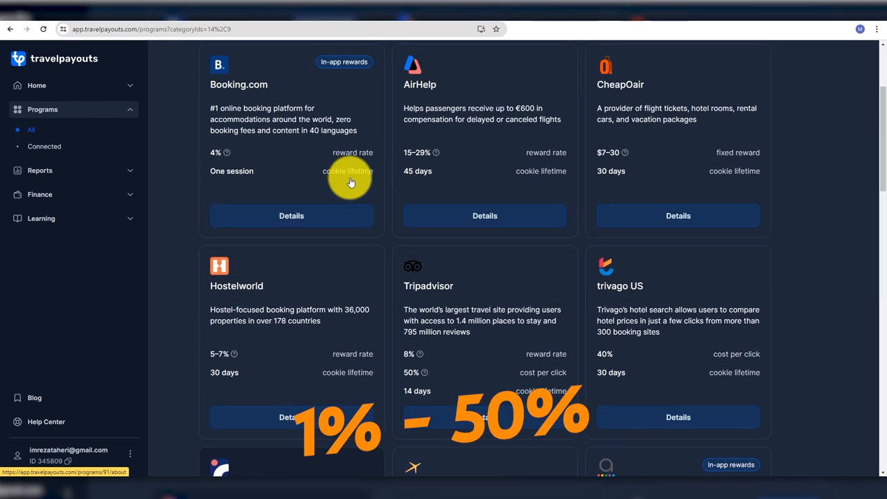
scroll(366, 172, "up", 2)
left_click(385, 161)
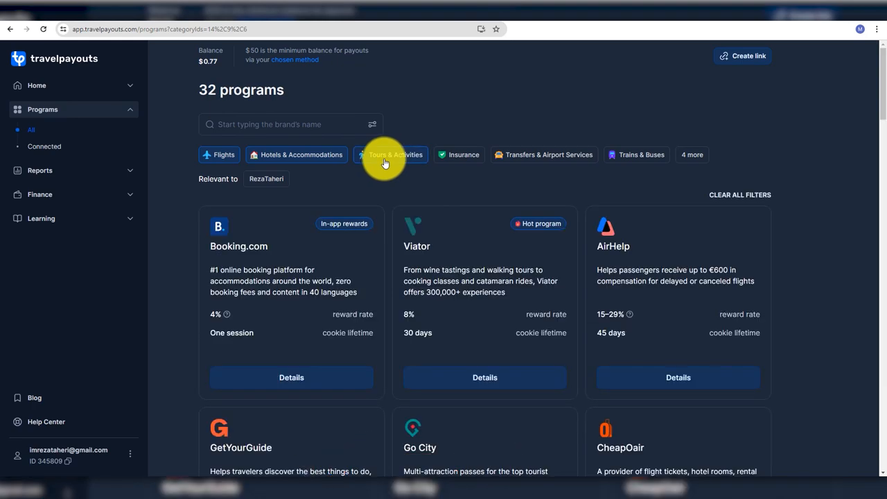
scroll(386, 161, "down", 3)
scroll(386, 161, "down", 2)
scroll(385, 161, "down", 2)
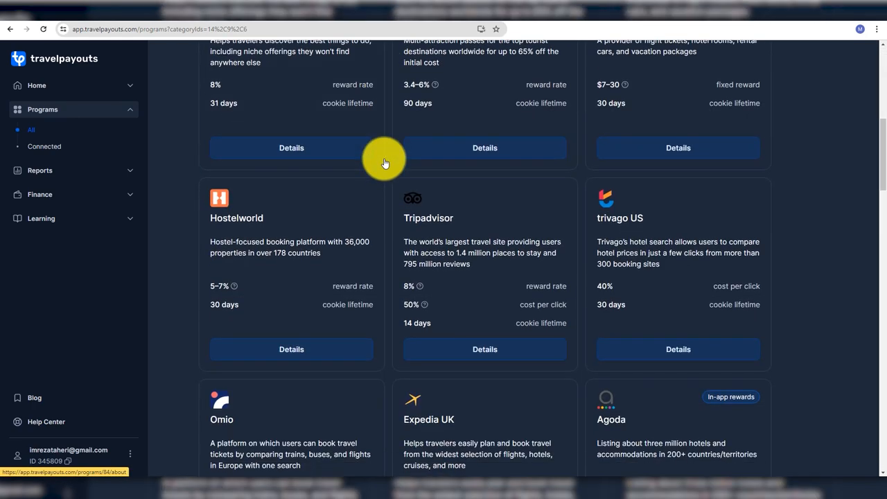
scroll(386, 161, "down", 2)
scroll(385, 163, "down", 1)
scroll(385, 163, "down", 2)
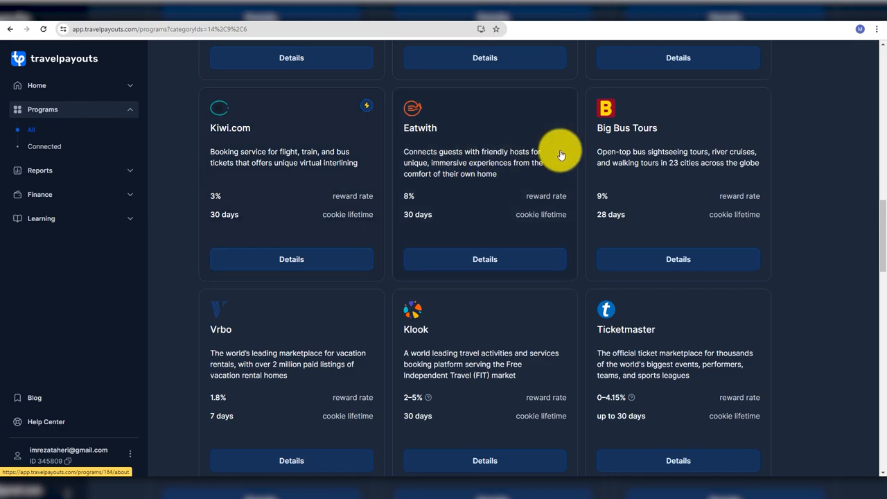
scroll(562, 154, "down", 3)
scroll(762, 149, "down", 1)
scroll(763, 149, "down", 3)
scroll(798, 196, "down", 2)
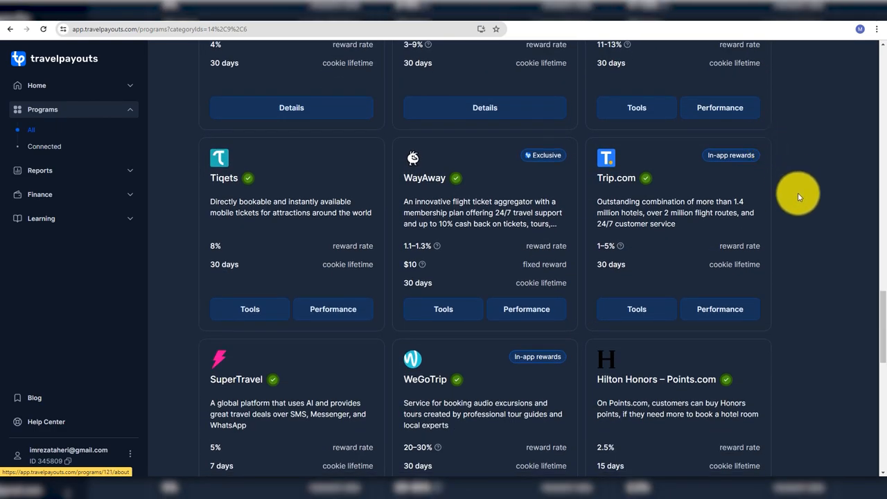
left_click_drag(879, 344, 844, 70)
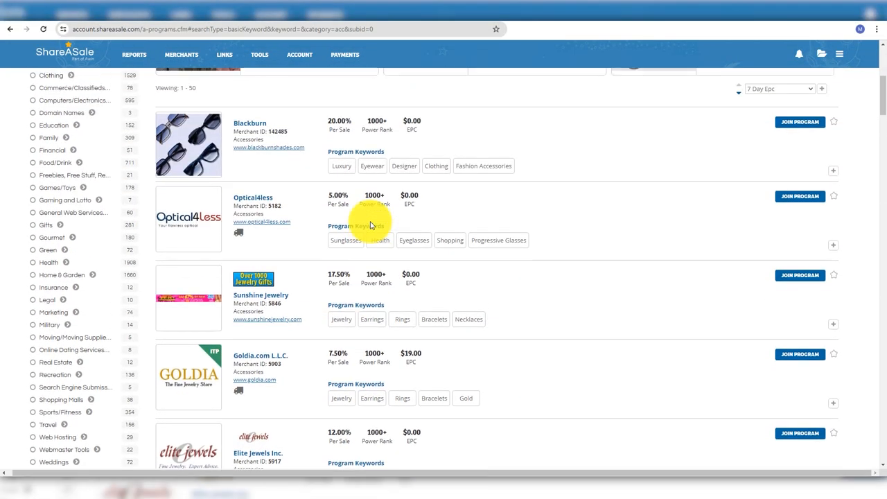
scroll(371, 225, "up", 3)
scroll(371, 226, "up", 3)
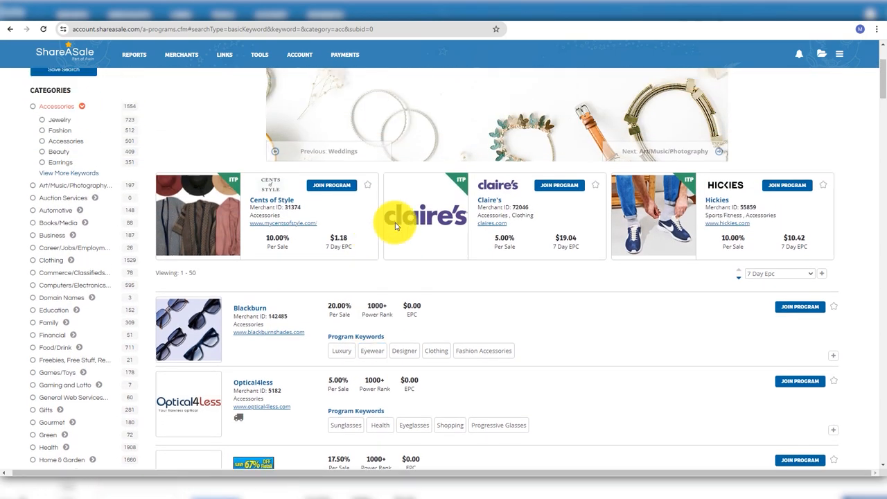
scroll(395, 225, "down", 3)
scroll(416, 229, "down", 3)
scroll(416, 229, "down", 5)
scroll(419, 233, "down", 4)
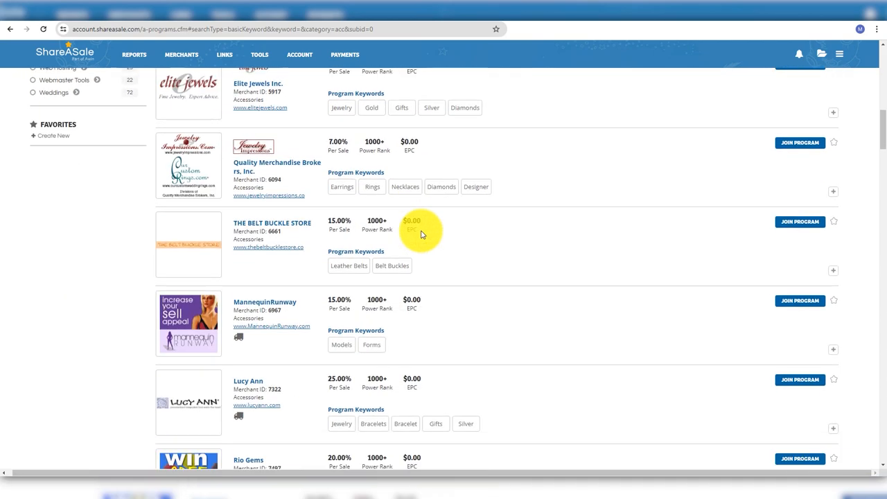
scroll(421, 234, "down", 3)
scroll(540, 218, "down", 3)
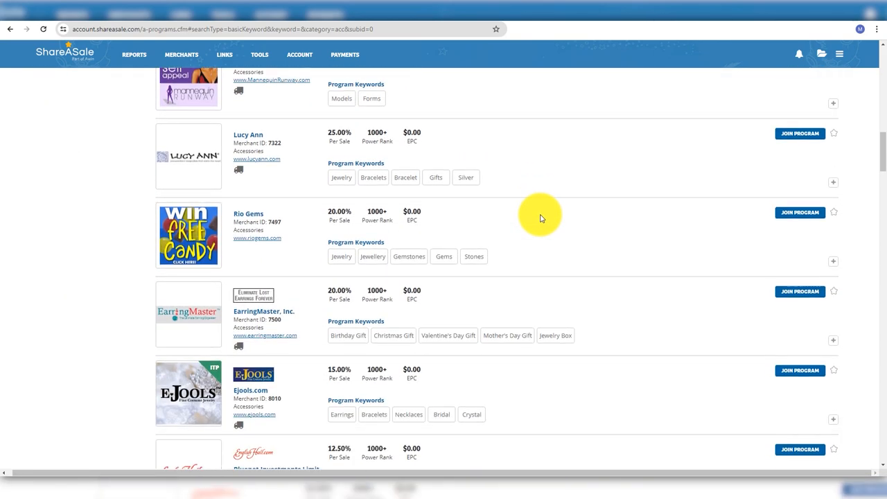
scroll(540, 218, "down", 3)
scroll(541, 218, "down", 3)
scroll(540, 219, "down", 2)
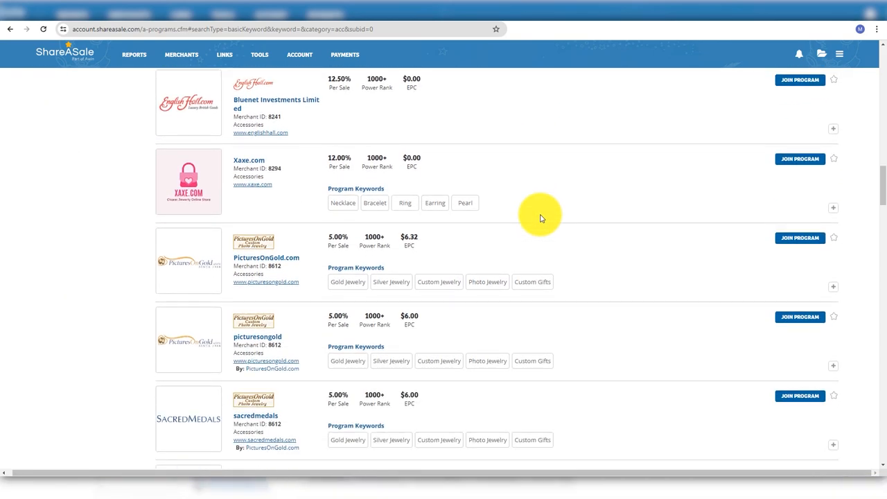
Zoom the ShareASale merchant list out to fit more Education merchants on screen
key("ctrl+minus")
scroll(541, 218, "up", 1)
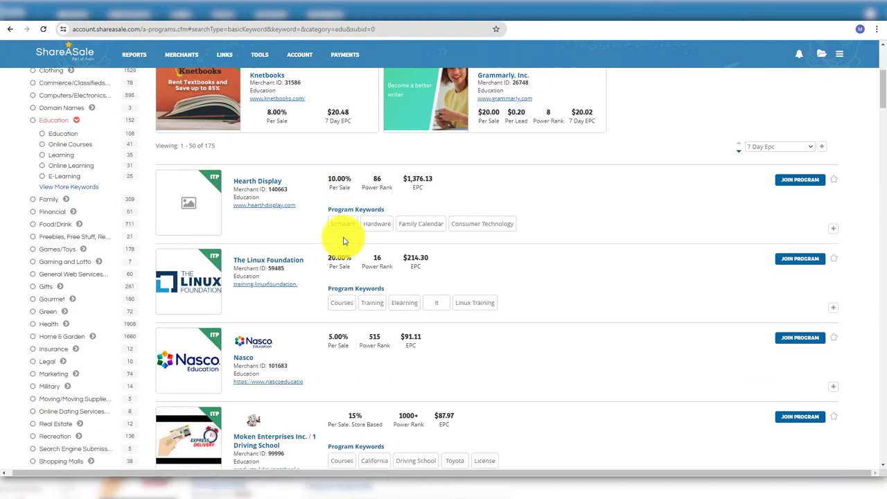
scroll(344, 241, "down", 2)
scroll(345, 241, "down", 2)
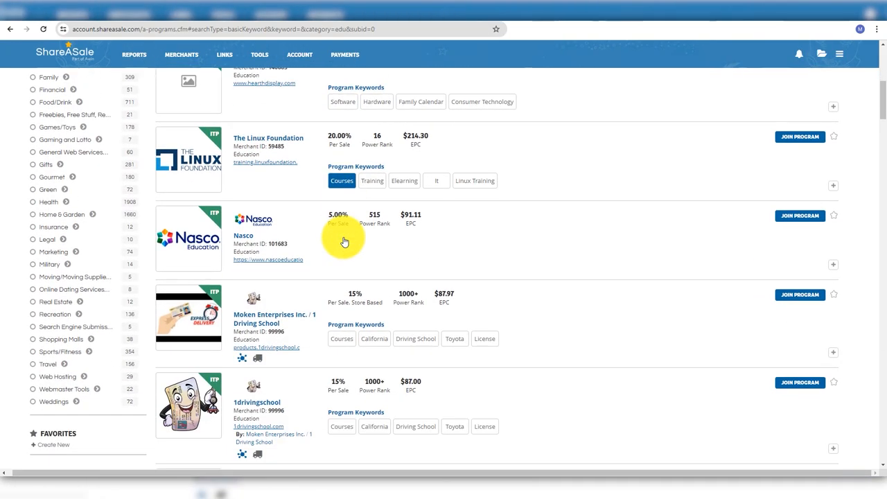
scroll(345, 241, "down", 2)
scroll(344, 241, "down", 2)
scroll(344, 241, "down", 1)
scroll(345, 241, "down", 1)
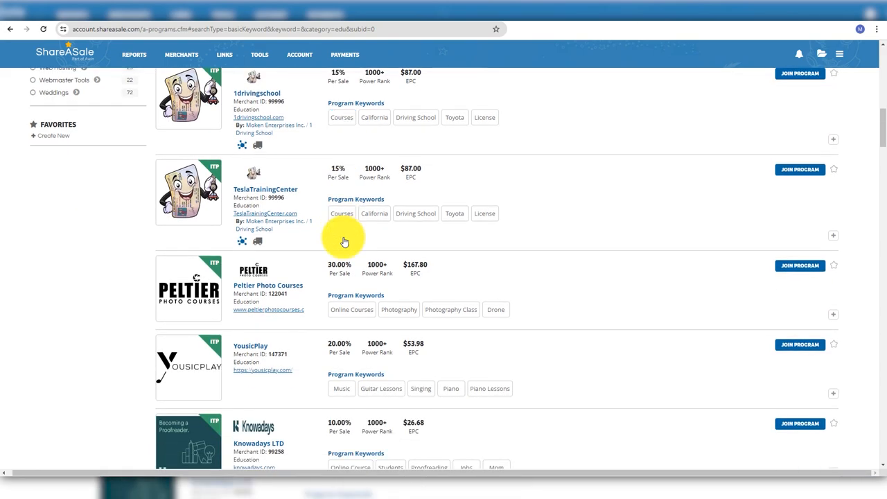
scroll(345, 241, "down", 2)
scroll(344, 241, "down", 2)
scroll(345, 241, "down", 1)
scroll(345, 241, "down", 1)
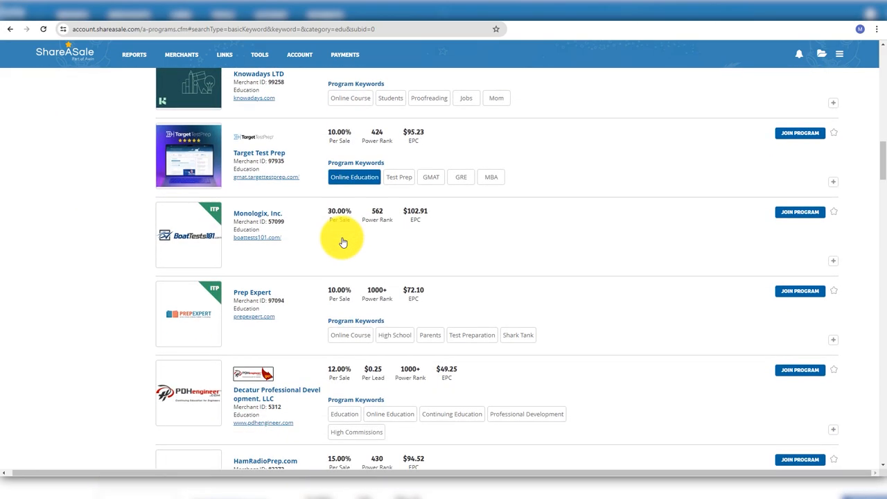
scroll(344, 241, "down", 1)
scroll(470, 230, "down", 4)
scroll(499, 221, "down", 2)
scroll(513, 220, "down", 3)
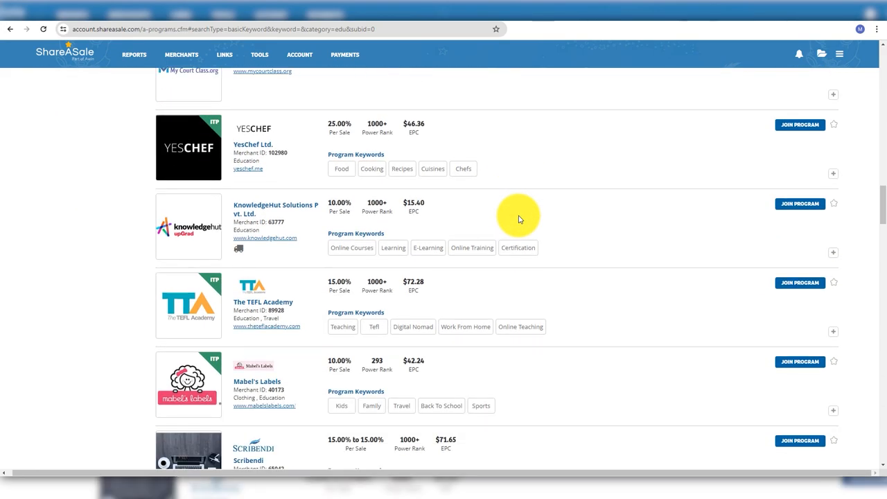
scroll(520, 220, "down", 3)
scroll(519, 219, "down", 4)
scroll(519, 219, "down", 1)
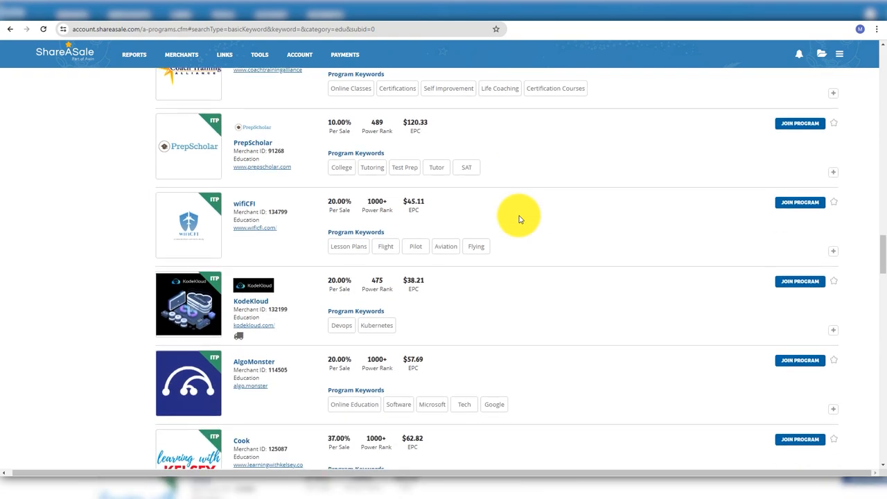
scroll(519, 219, "down", 3)
scroll(519, 219, "down", 1)
scroll(520, 219, "down", 4)
scroll(519, 219, "down", 1)
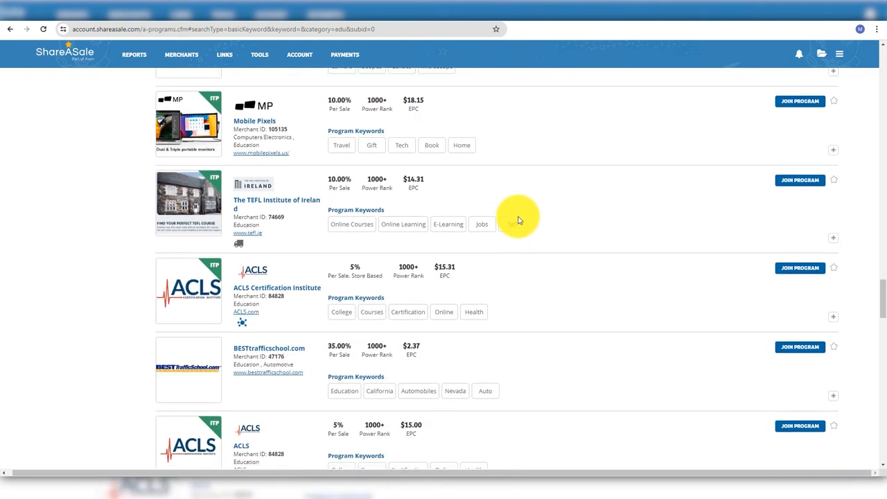
scroll(519, 219, "down", 3)
scroll(519, 219, "down", 2)
scroll(519, 220, "down", 3)
scroll(519, 220, "down", 2)
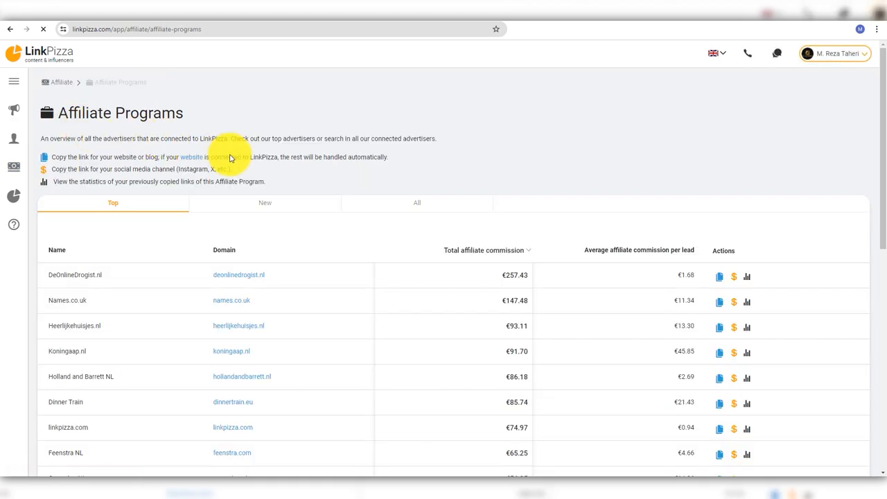
scroll(450, 185, "down", 1)
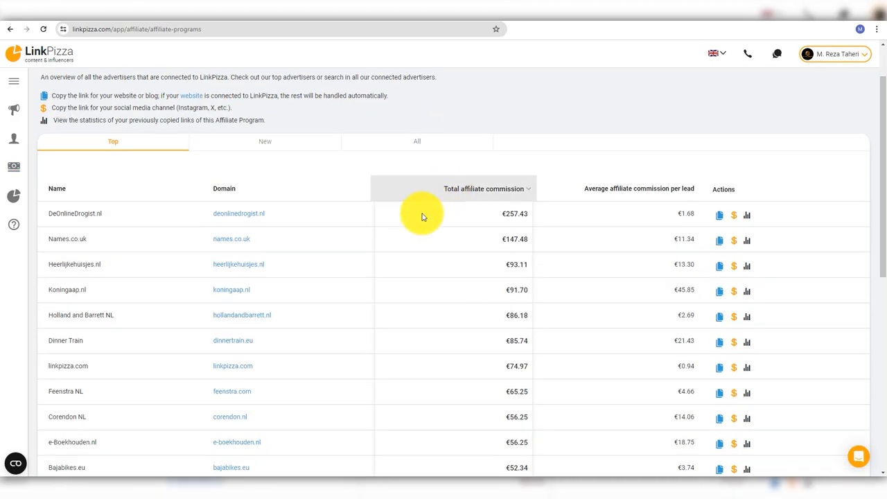
scroll(423, 216, "down", 1)
scroll(419, 216, "up", 3)
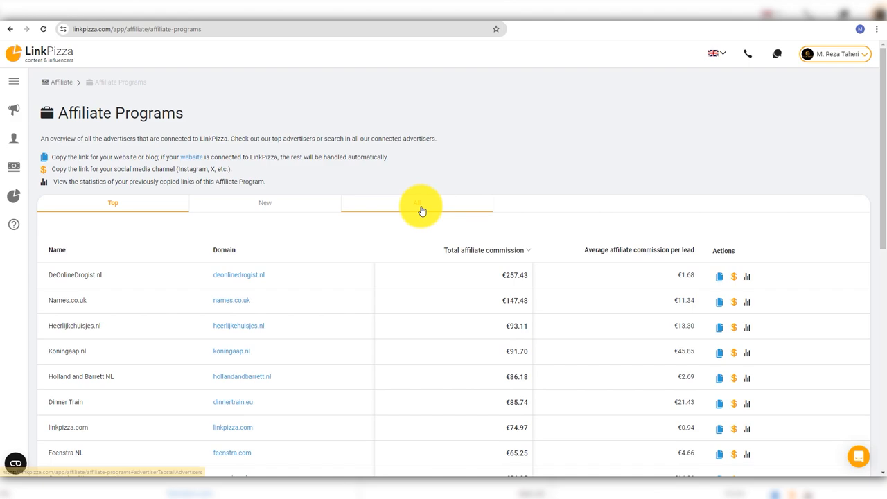
Switch LinkPizza's Affiliate Programs from top advertisers to the full All listing
left_click(422, 205)
scroll(422, 210, "down", 1)
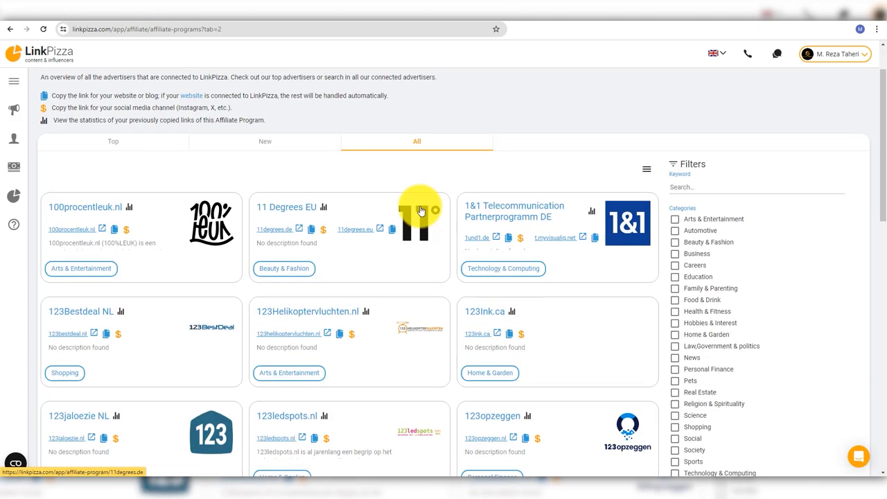
scroll(422, 210, "down", 1)
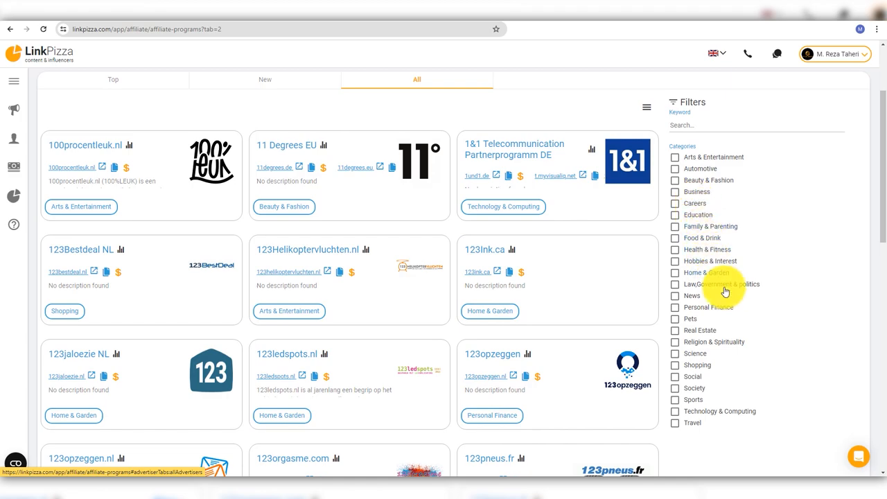
scroll(719, 319, "down", 2)
scroll(579, 264, "down", 3)
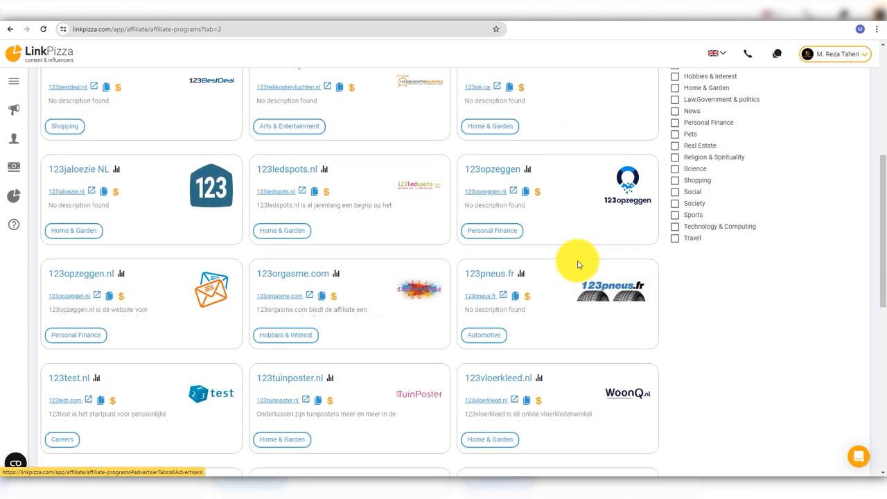
scroll(579, 264, "down", 2)
scroll(579, 265, "down", 3)
scroll(579, 264, "down", 3)
scroll(579, 264, "down", 2)
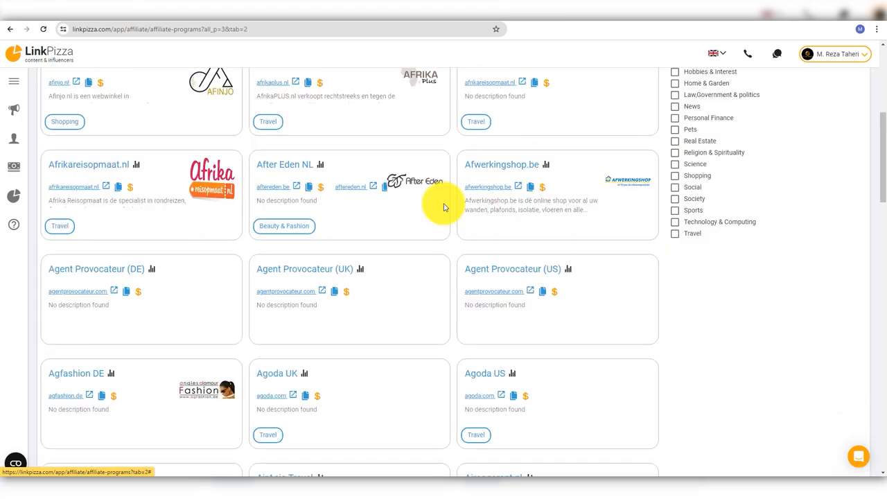
scroll(444, 206, "up", 3)
scroll(445, 206, "up", 3)
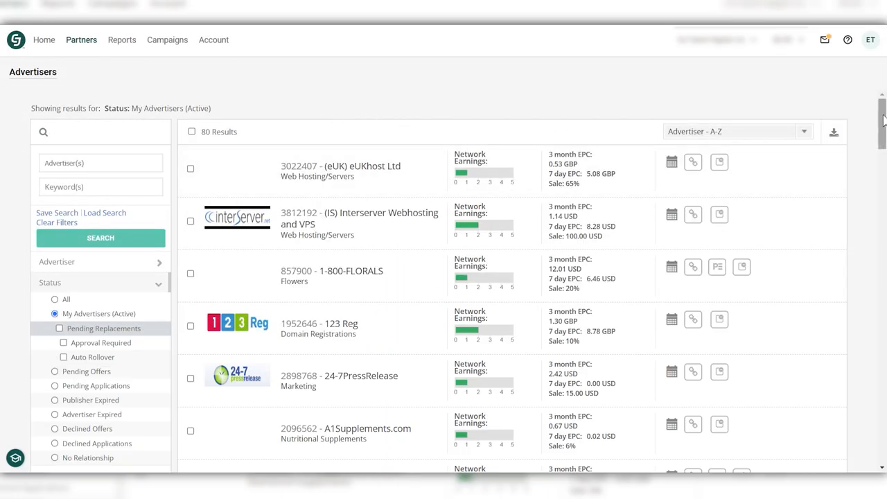
left_click_drag(883, 121, 881, 337)
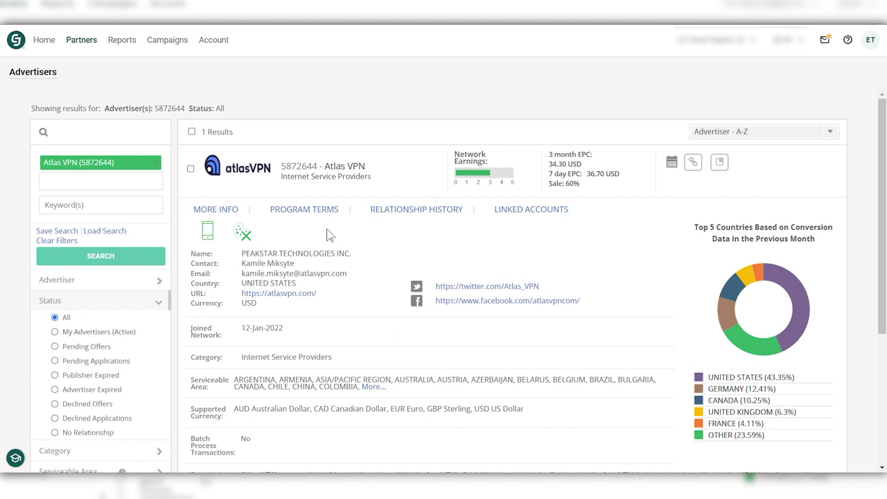
Review Atlas VPN's Program Terms (60% commission), Relationship History and Linked Accounts
left_click(320, 211)
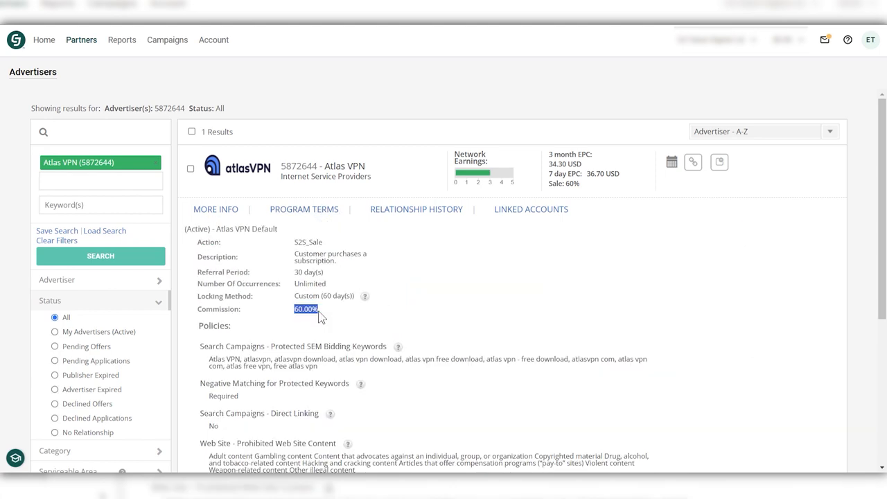
left_click(406, 213)
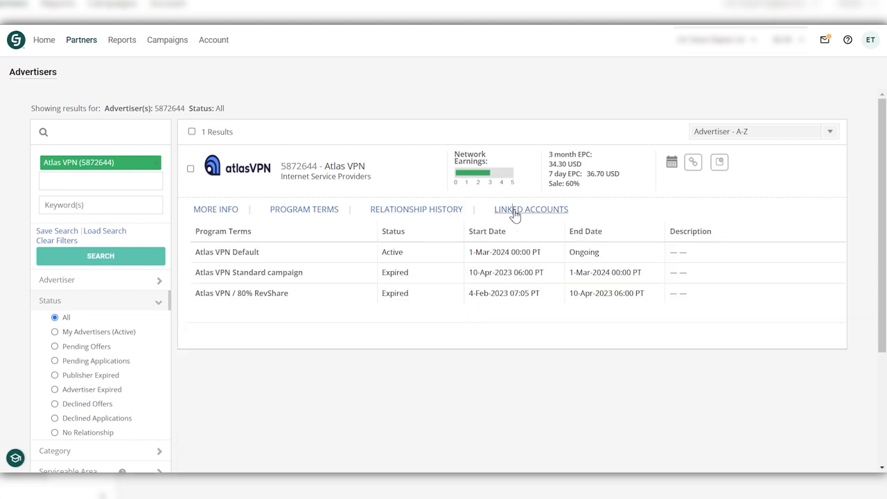
left_click(515, 213)
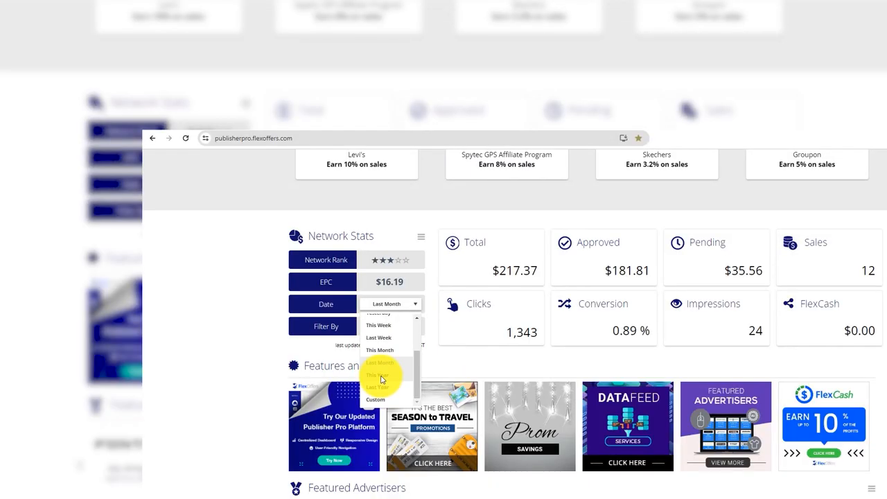
Set Network Stats to Last Year and load more newly added advertisers with View More
left_click(392, 304)
left_click(385, 388)
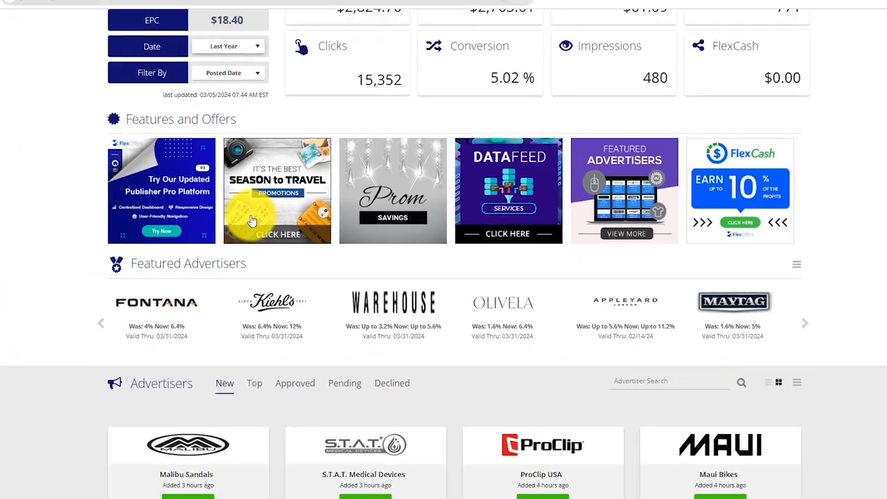
scroll(513, 163, "down", 5)
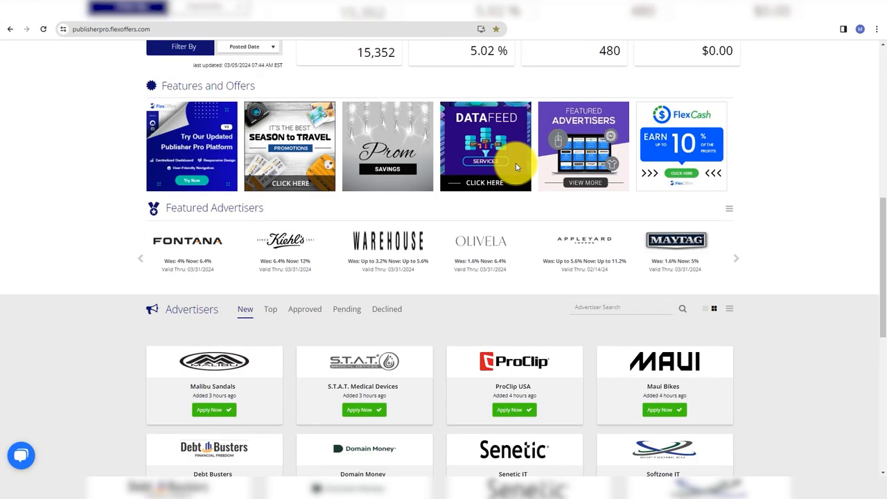
scroll(505, 178, "down", 3)
scroll(540, 186, "down", 3)
scroll(624, 173, "down", 3)
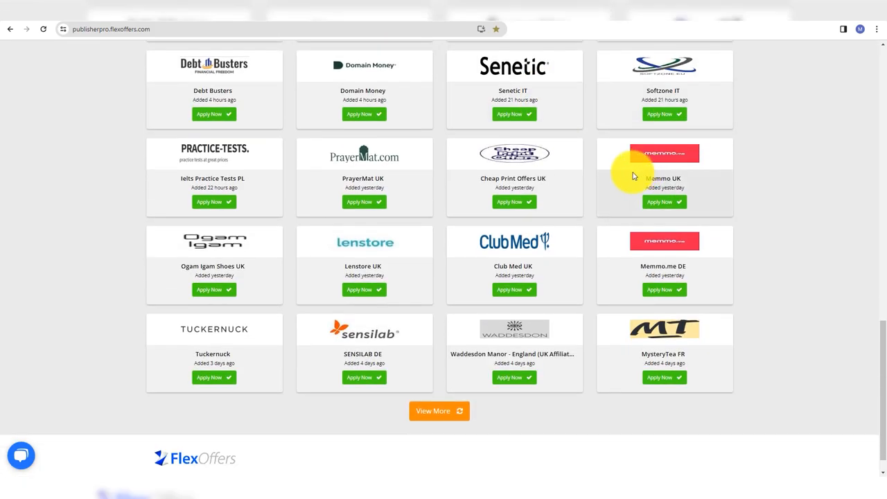
left_click(453, 380)
scroll(442, 280, "down", 5)
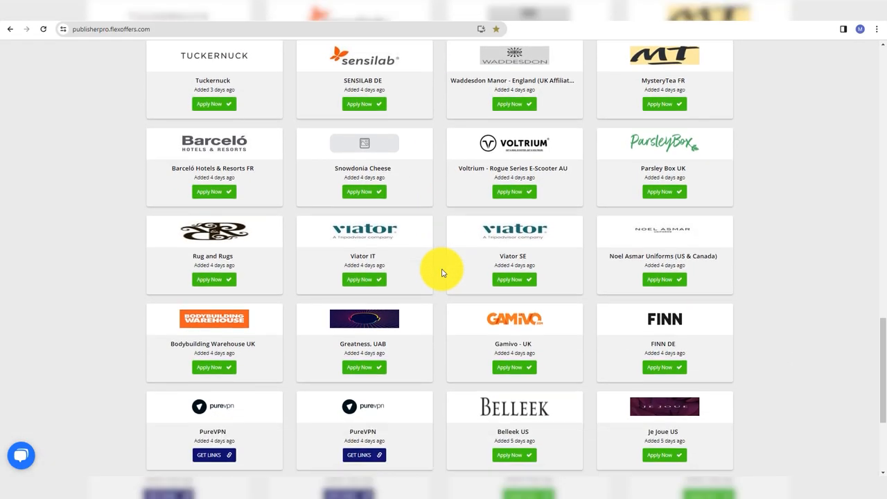
scroll(442, 280, "down", 5)
left_click(445, 380)
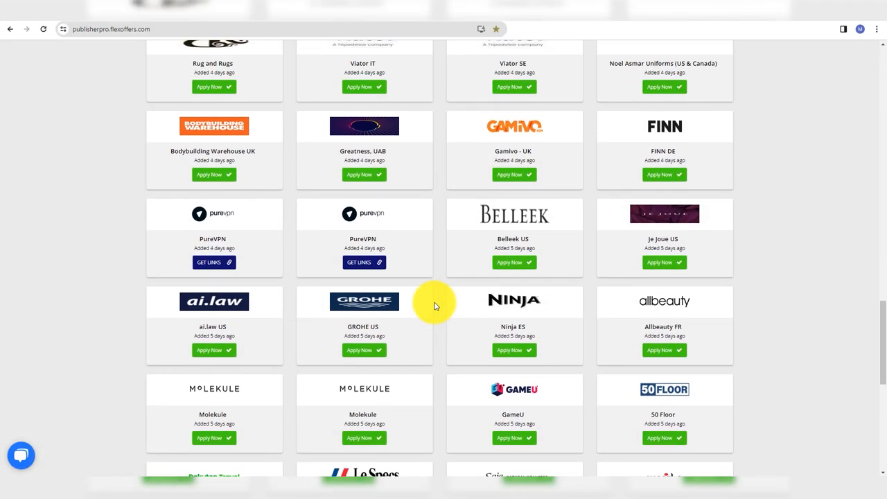
scroll(435, 305, "down", 5)
scroll(435, 305, "down", 4)
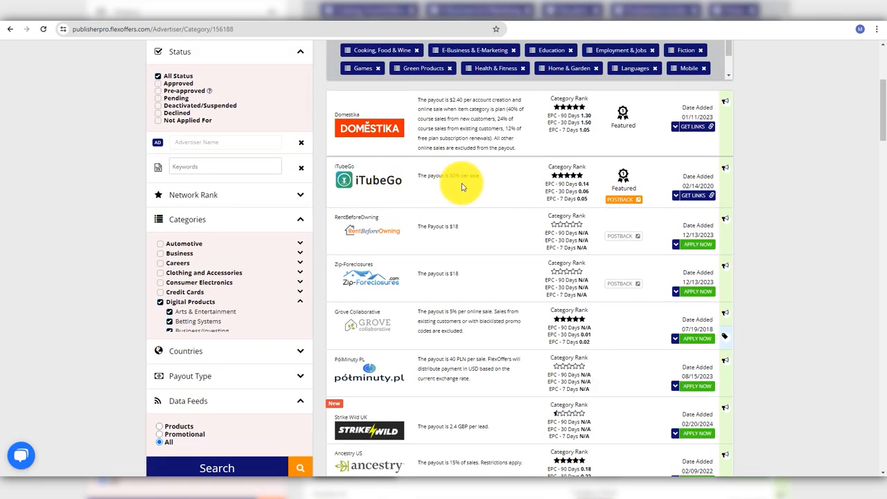
scroll(463, 186, "down", 5)
scroll(463, 185, "down", 5)
scroll(463, 186, "down", 3)
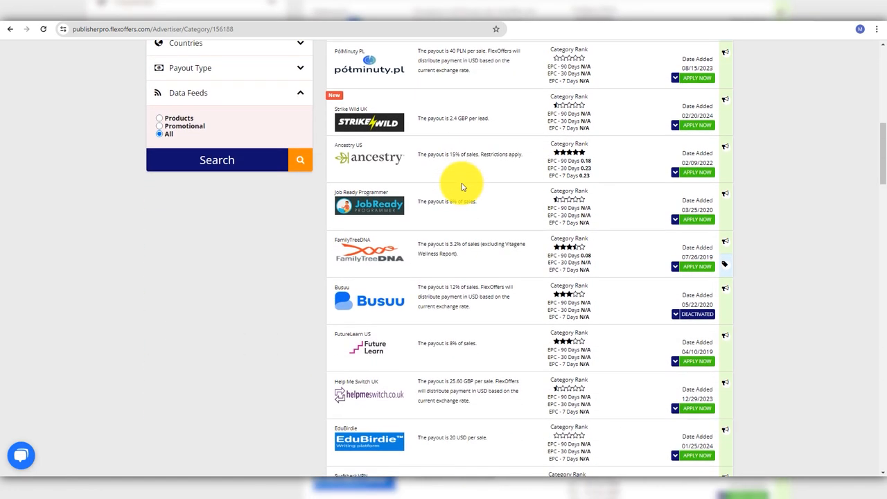
scroll(463, 185, "down", 2)
scroll(463, 186, "down", 3)
scroll(463, 186, "down", 2)
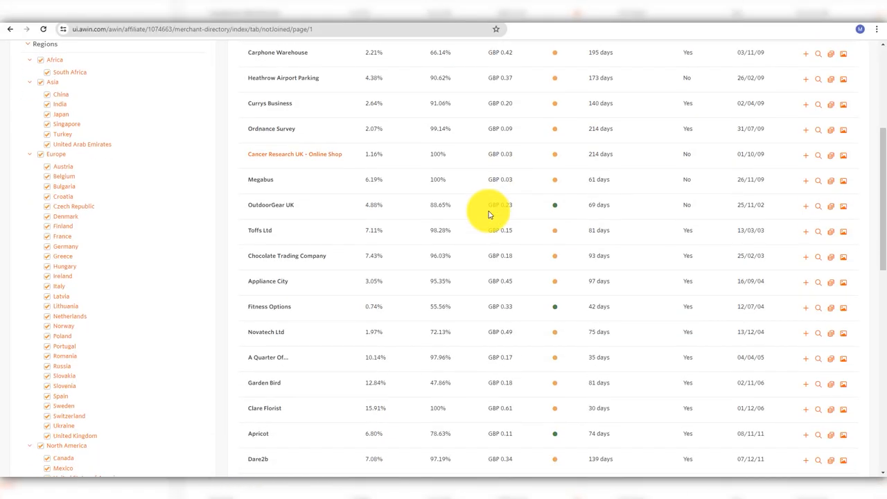
scroll(489, 214, "down", 4)
scroll(488, 213, "down", 3)
scroll(489, 214, "down", 2)
scroll(489, 213, "down", 2)
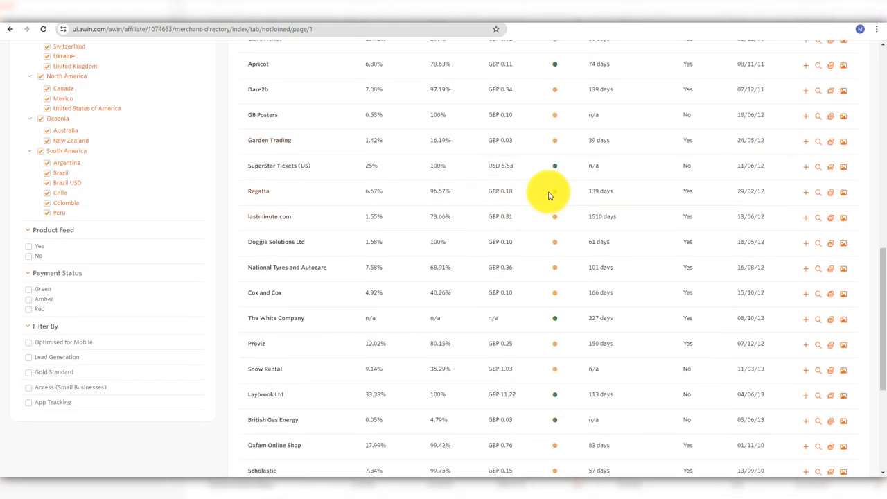
scroll(549, 194, "down", 2)
scroll(556, 195, "down", 2)
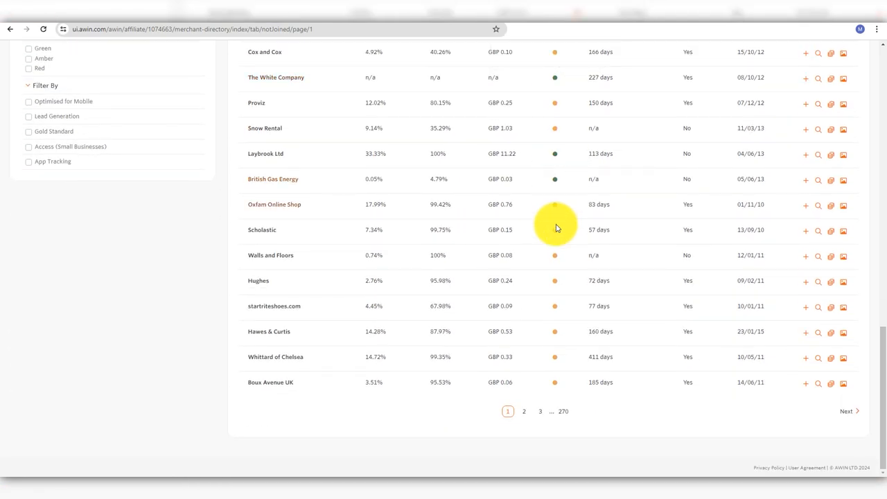
Page the Awin merchant directory forward through pages 2, 3 and 4 of 270
left_click(528, 418)
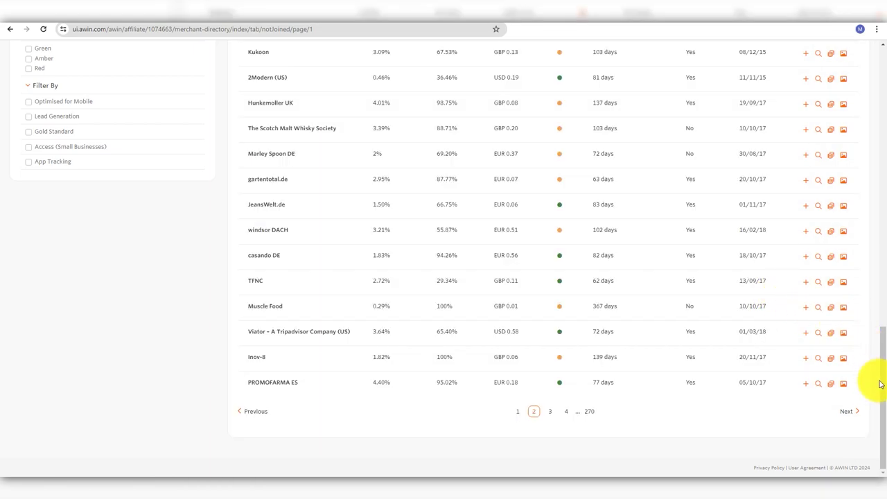
left_click(549, 411)
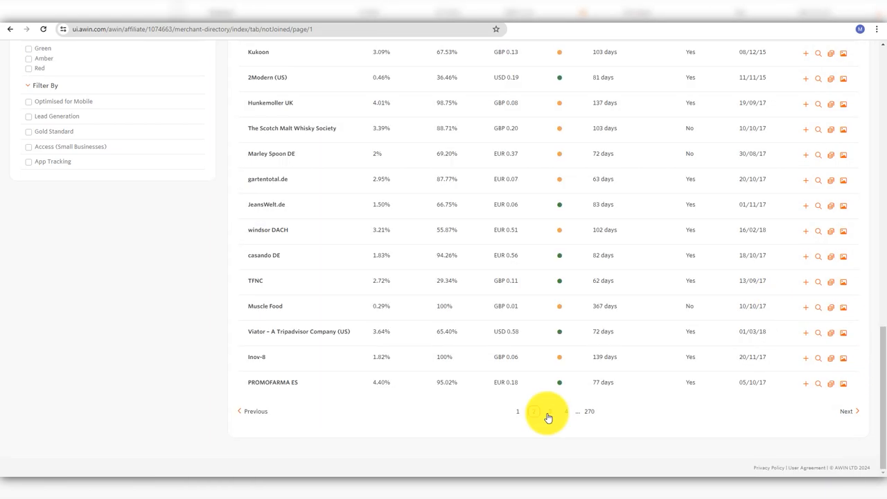
scroll(587, 246, "up", 5)
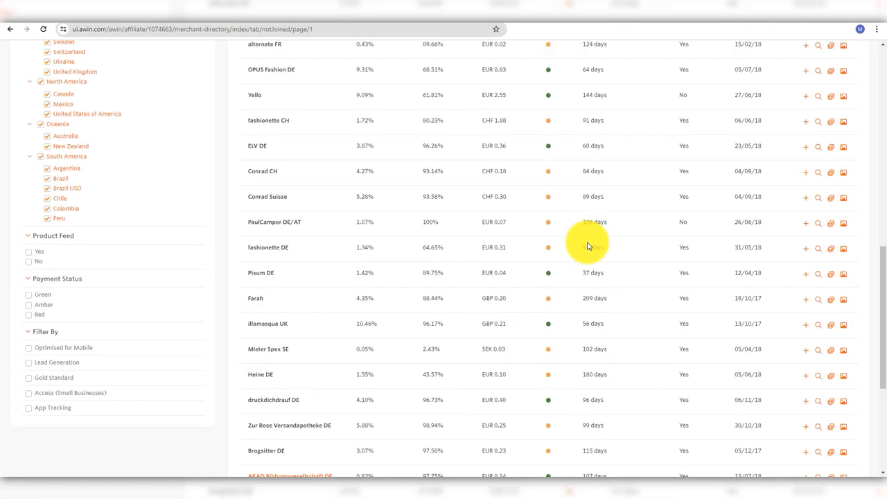
scroll(588, 246, "up", 3)
scroll(587, 245, "up", 3)
scroll(587, 245, "up", 3)
scroll(587, 245, "up", 3)
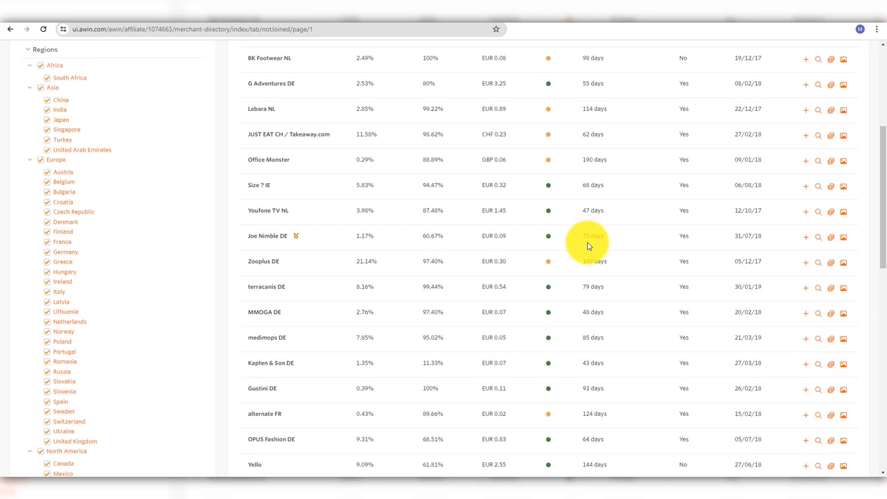
scroll(587, 245, "up", 2)
scroll(649, 229, "down", 8)
scroll(648, 229, "down", 5)
scroll(648, 228, "down", 3)
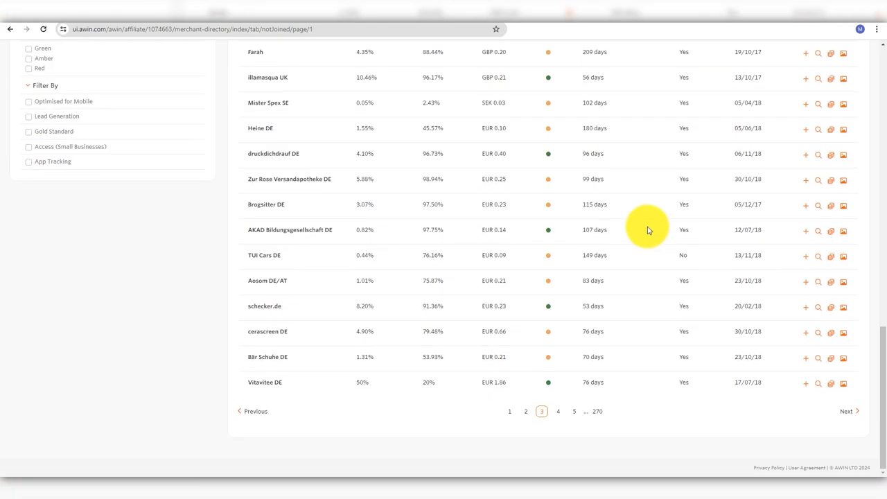
left_click(542, 412)
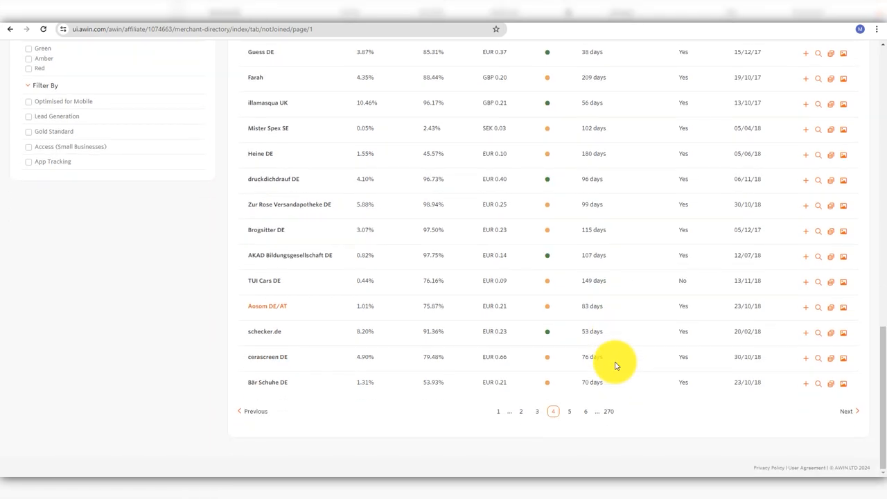
scroll(616, 364, "up", 4)
scroll(616, 364, "up", 4)
scroll(616, 364, "up", 4)
scroll(616, 364, "up", 3)
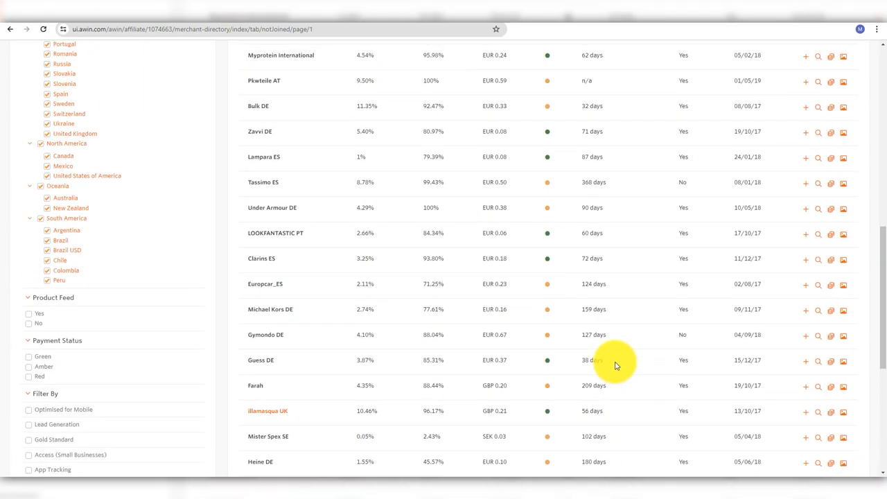
scroll(617, 363, "up", 3)
scroll(617, 364, "up", 3)
scroll(616, 364, "up", 3)
scroll(616, 364, "up", 3)
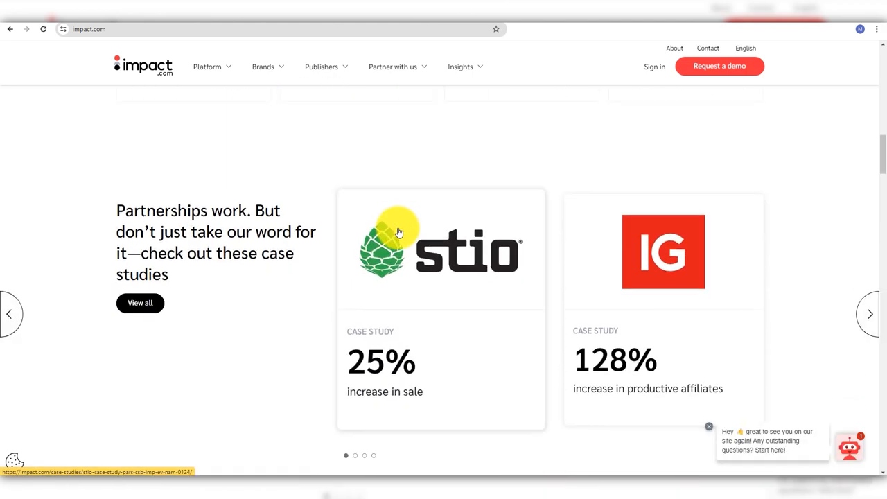
scroll(399, 231, "down", 4)
scroll(389, 232, "up", 3)
scroll(307, 273, "up", 2)
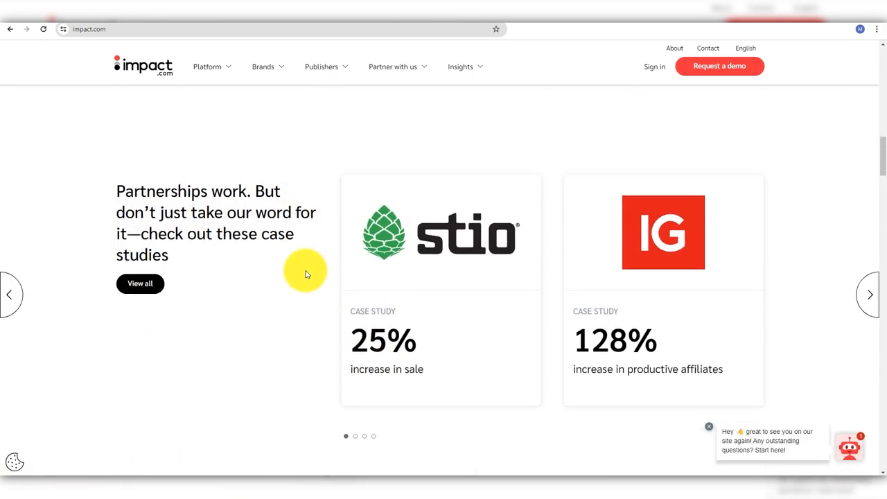
scroll(307, 273, "down", 2)
scroll(307, 273, "down", 5)
scroll(308, 273, "down", 5)
scroll(307, 273, "down", 4)
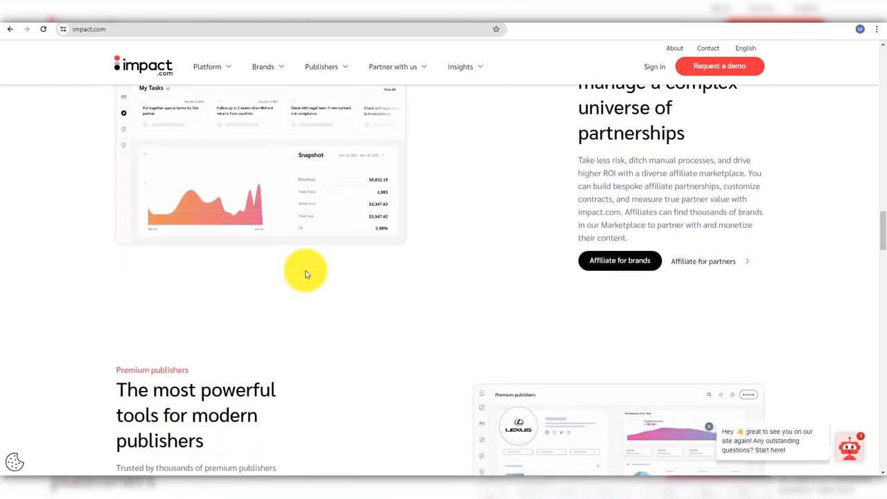
scroll(308, 273, "down", 5)
scroll(328, 280, "down", 4)
scroll(328, 280, "down", 2)
scroll(328, 279, "down", 2)
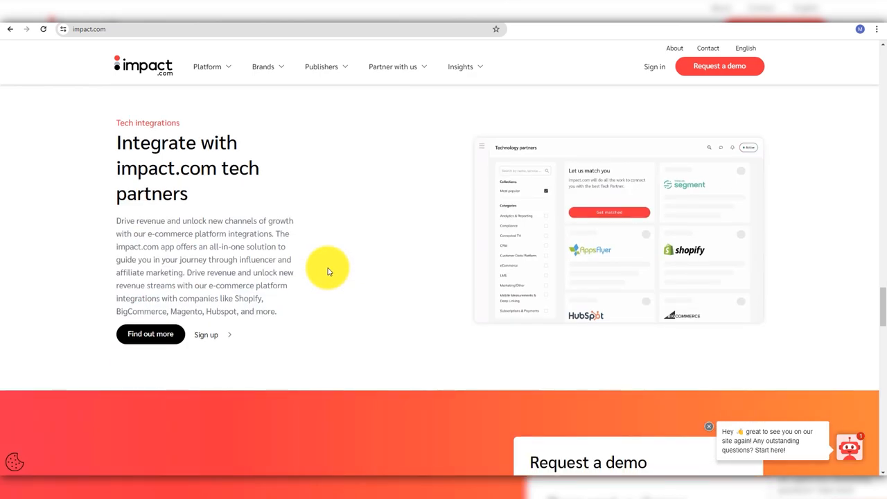
scroll(442, 257, "down", 4)
scroll(401, 250, "down", 2)
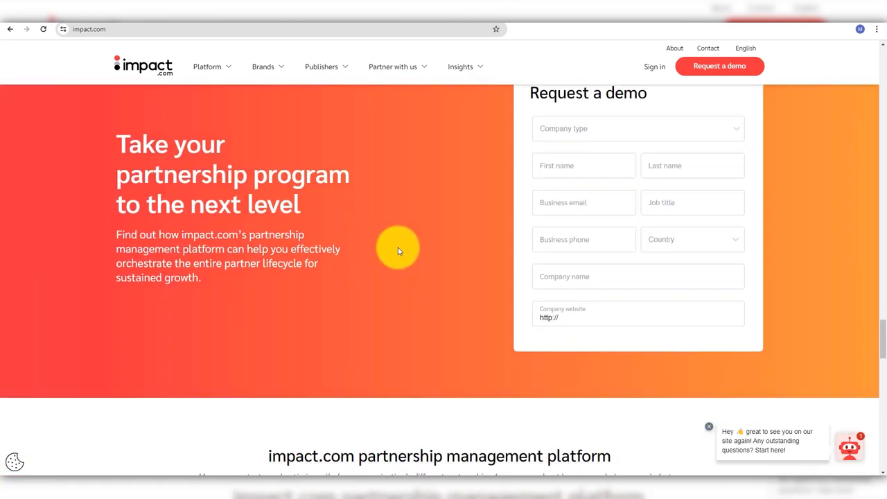
scroll(402, 250, "down", 5)
scroll(328, 267, "down", 4)
scroll(328, 267, "down", 1)
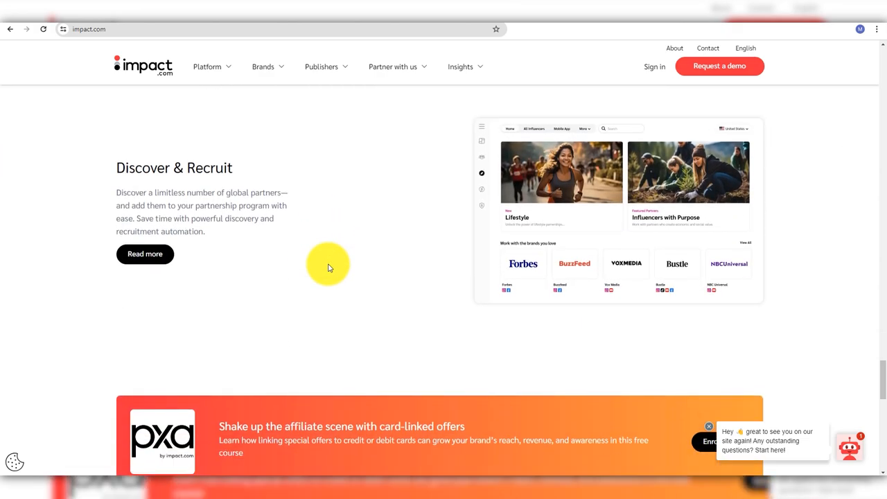
scroll(328, 267, "down", 4)
scroll(328, 267, "down", 3)
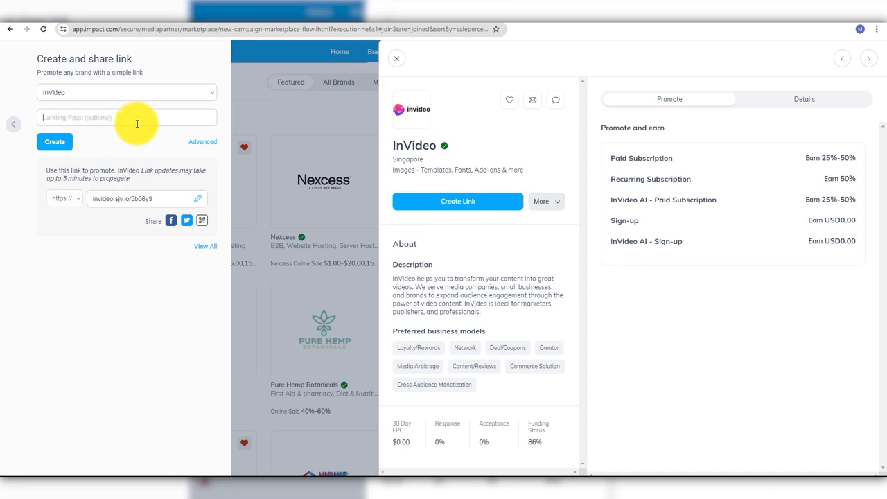
Reveal the InVideo link's Advanced fields for Sub IDs, Shared Id and Property
left_click(202, 144)
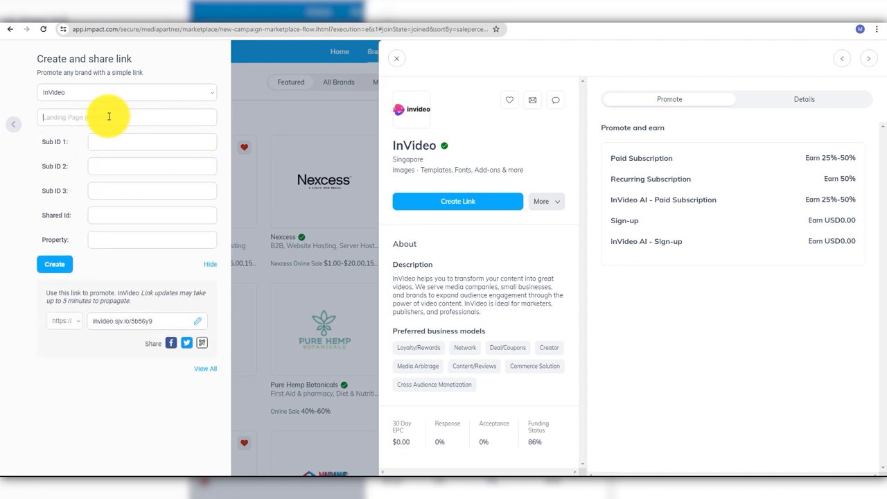